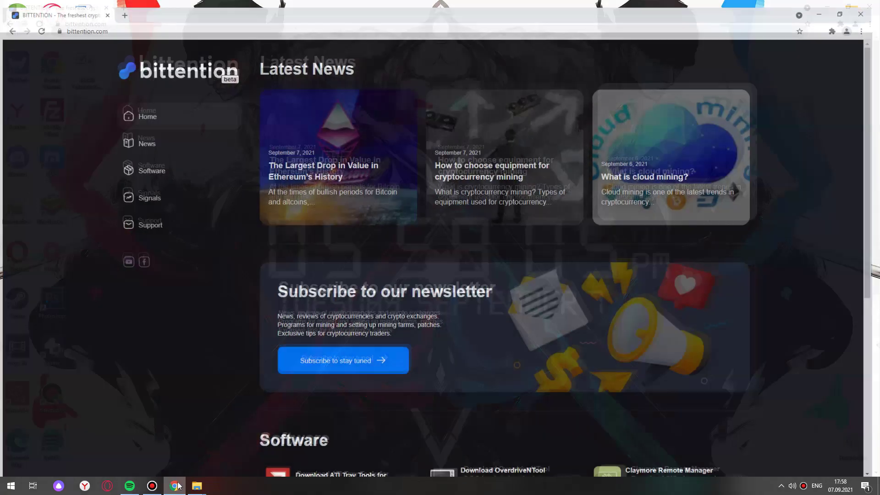
- Download Polaris Bios Editor.zip from bittention.com via MEGA and open the downloaded archive
{"action": "left_click", "coordinate": [165, 174]}
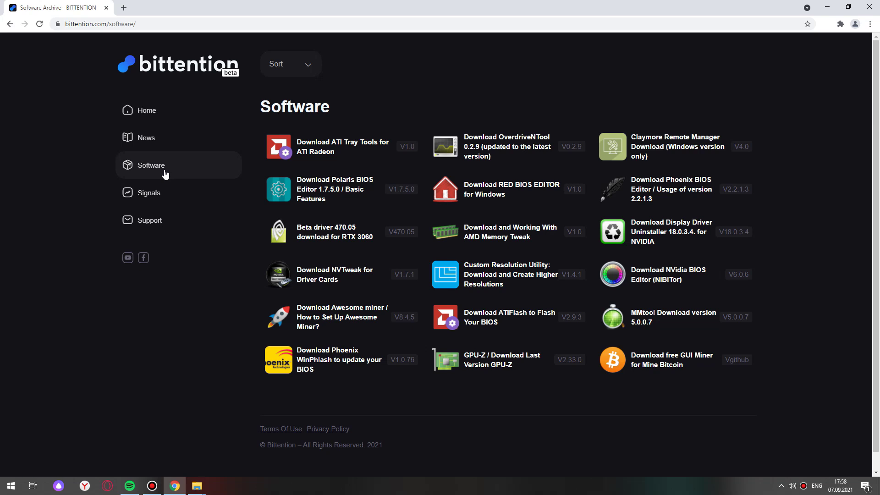
{"action": "left_click", "coordinate": [333, 186]}
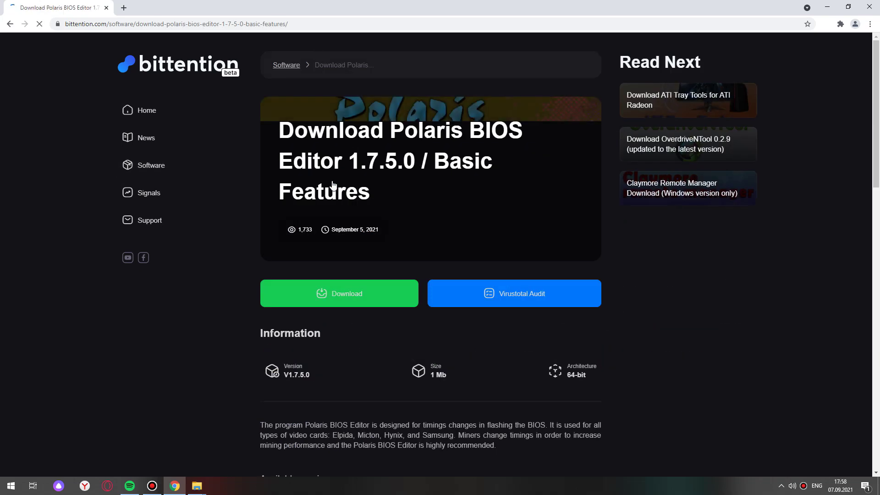
{"action": "left_click", "coordinate": [353, 296]}
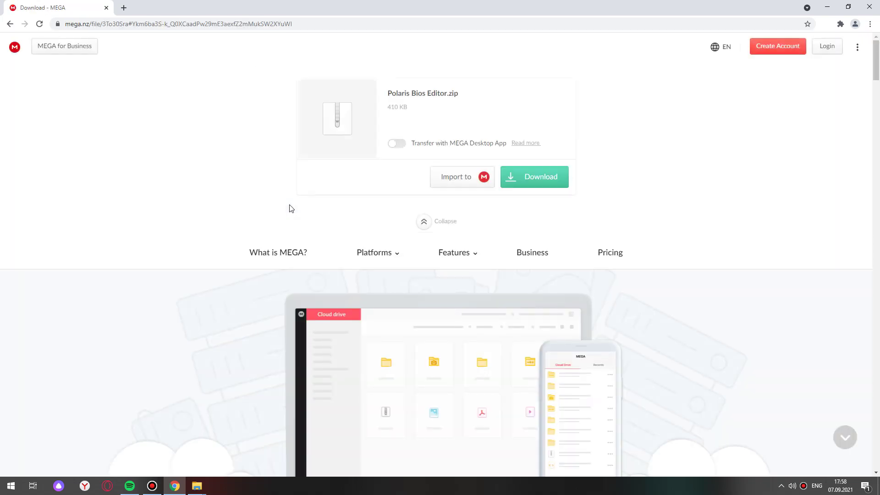
{"action": "left_click", "coordinate": [520, 182]}
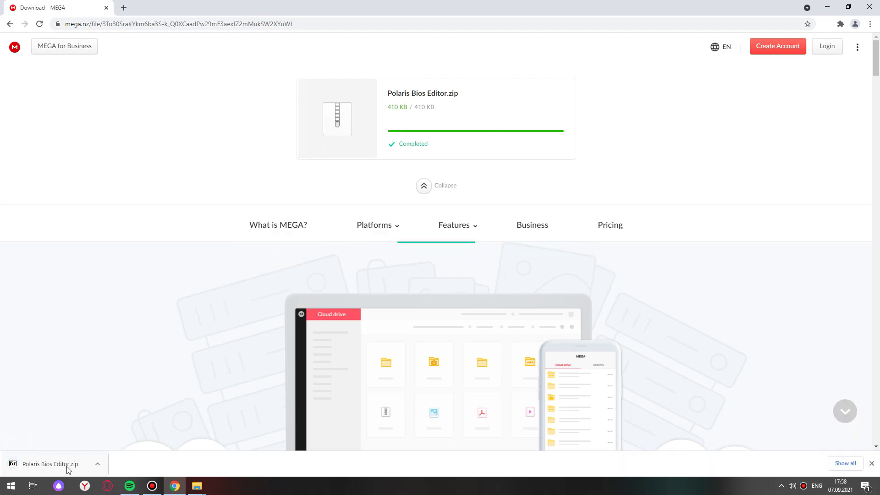
{"action": "left_click", "coordinate": [66, 466]}
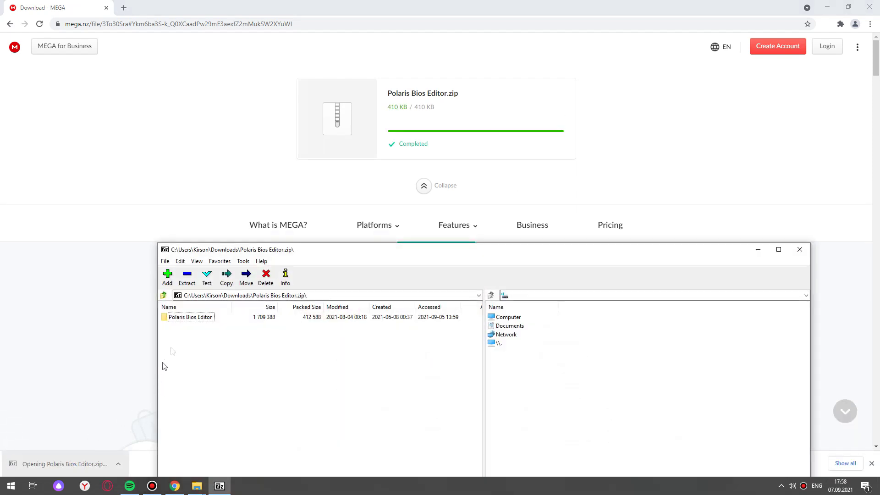
- Drag the Polaris Bios Editor folder out of the 7-Zip archive to extract it
{"action": "left_click", "coordinate": [827, 7]}
{"action": "left_click_drag", "start_coordinate": [189, 317], "coordinate": [365, 109]}
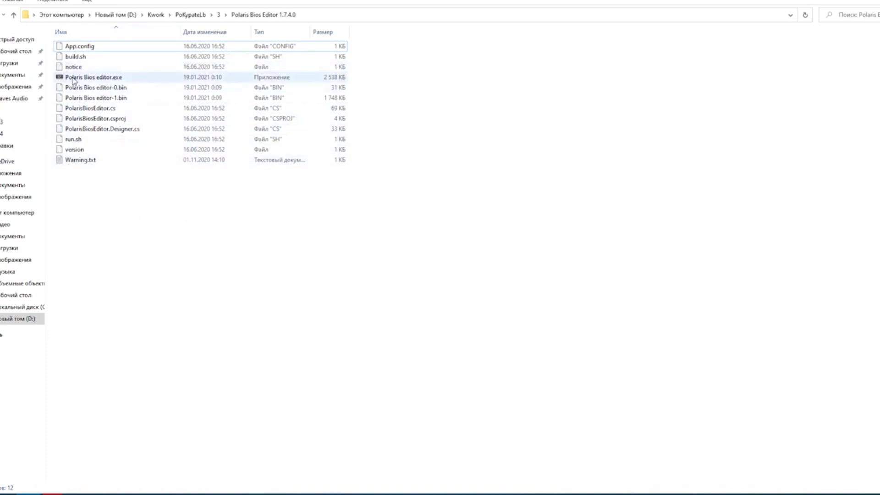
- Launch Polaris Bios editor.exe (PBE 1.6.2) and bring up the BIOS file picker
{"action": "left_click", "coordinate": [73, 79]}
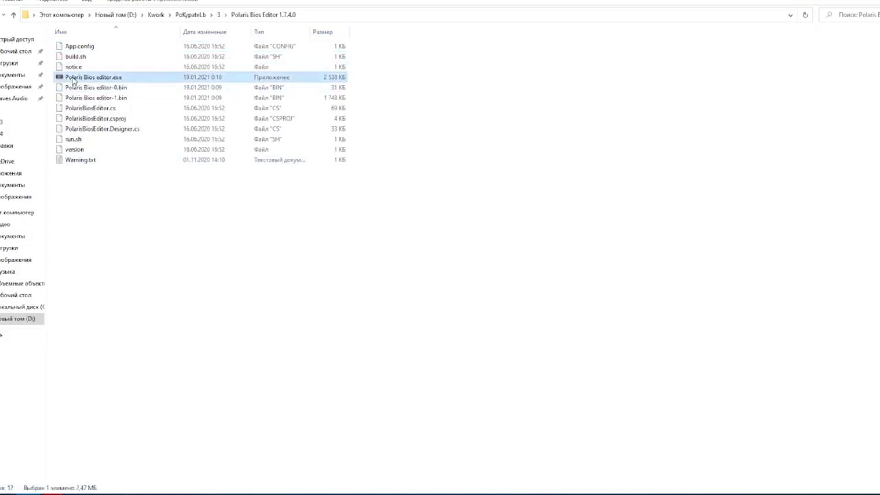
{"action": "double_click", "coordinate": [82, 80]}
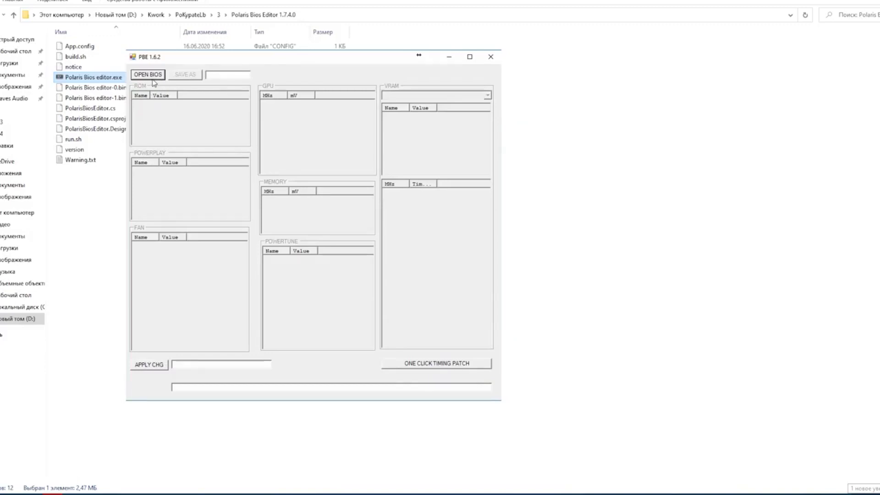
{"action": "left_click", "coordinate": [147, 77]}
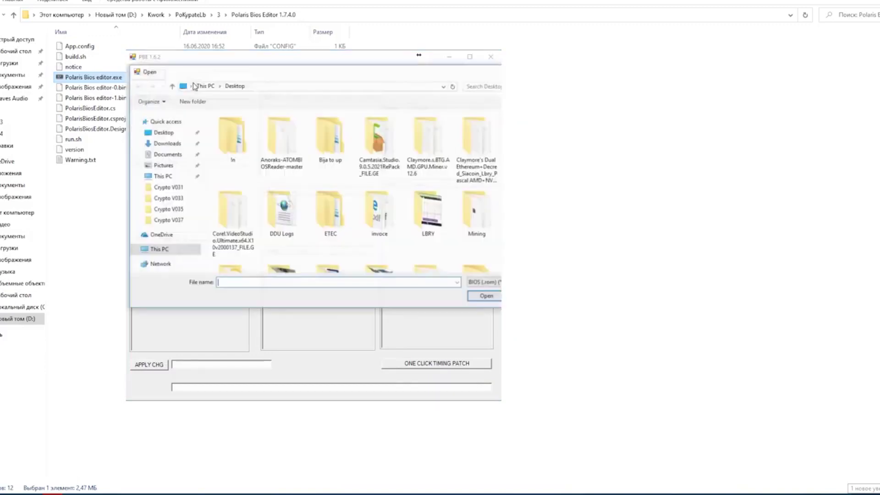
- Open XFX_RX460_Micron_Original.rom from the Desktop in the editor
{"action": "scroll", "coordinate": [411, 155], "scroll_direction": "down", "scroll_amount": 5}
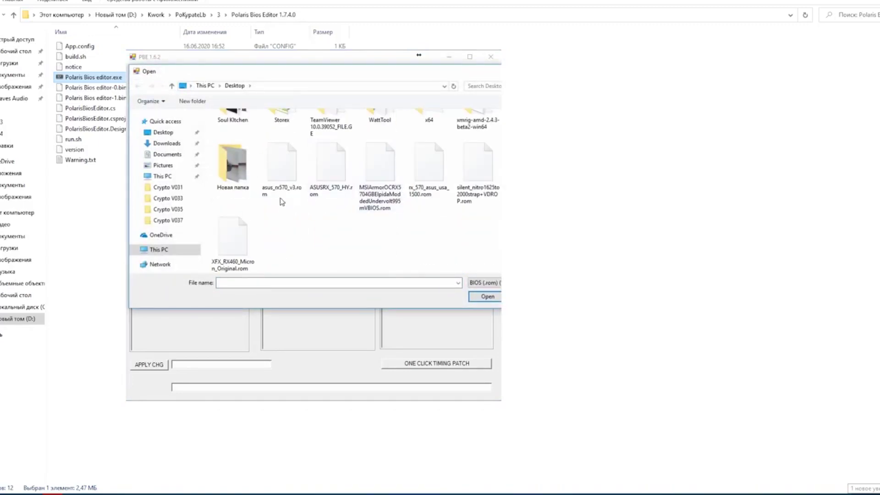
{"action": "left_click", "coordinate": [296, 168]}
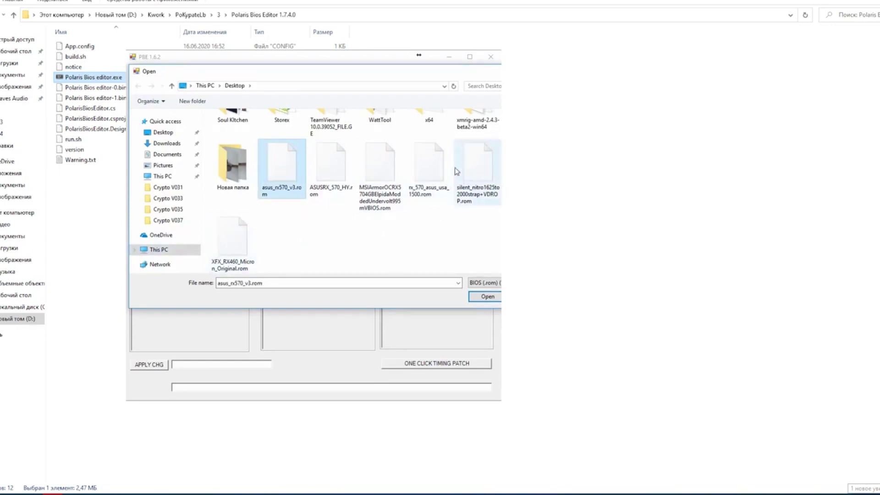
{"action": "double_click", "coordinate": [237, 232]}
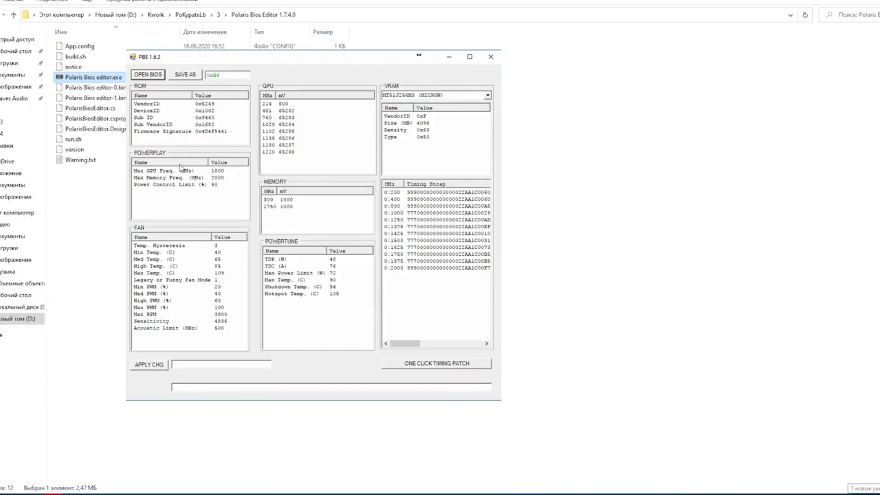
- Select the Max GPU Freq. entry (1800 MHz) in the POWERPLAY table for editing
{"action": "left_click", "coordinate": [155, 172]}
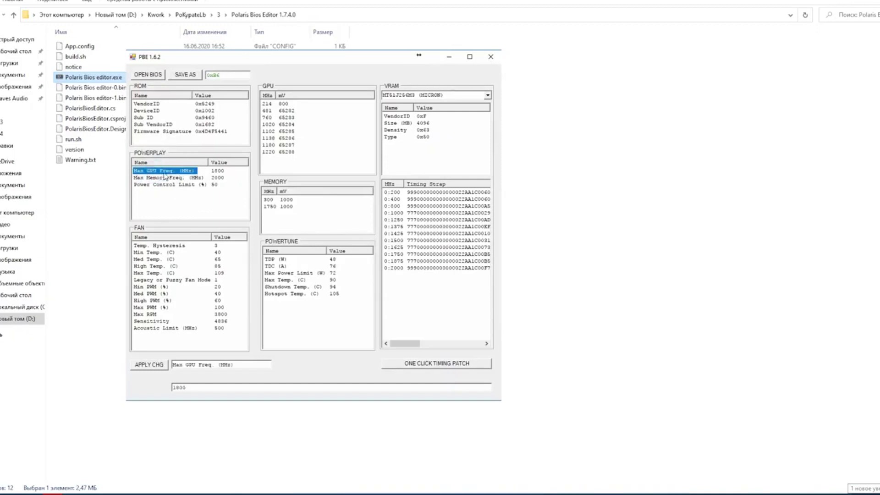
- Change Max Memory Freq. from 2000 to 2200 MHz and apply the change
{"action": "left_click", "coordinate": [222, 177]}
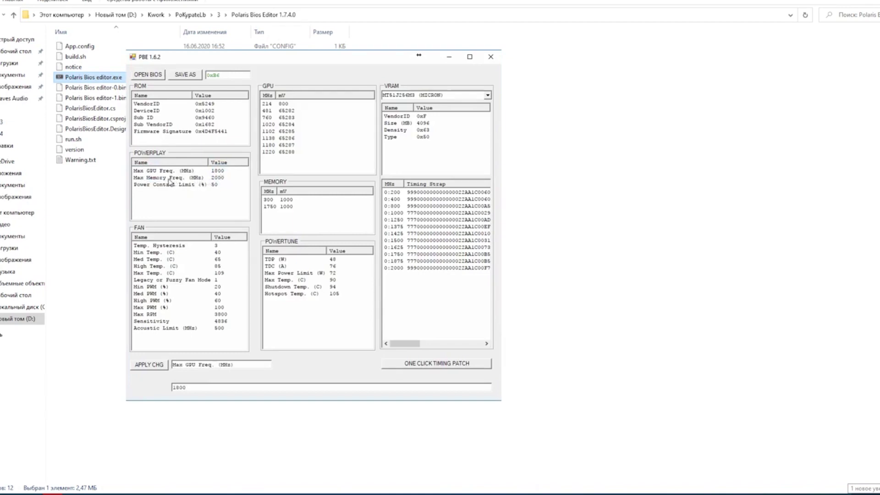
{"action": "left_click", "coordinate": [147, 178]}
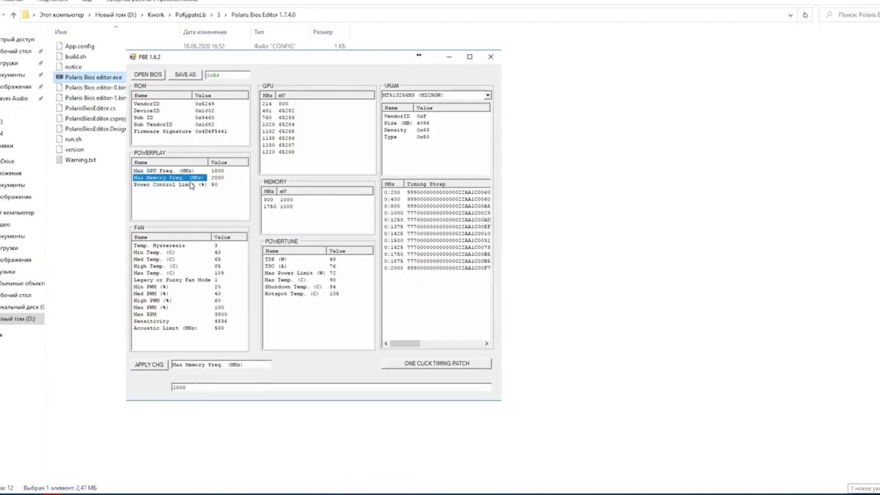
{"action": "left_click", "coordinate": [219, 185]}
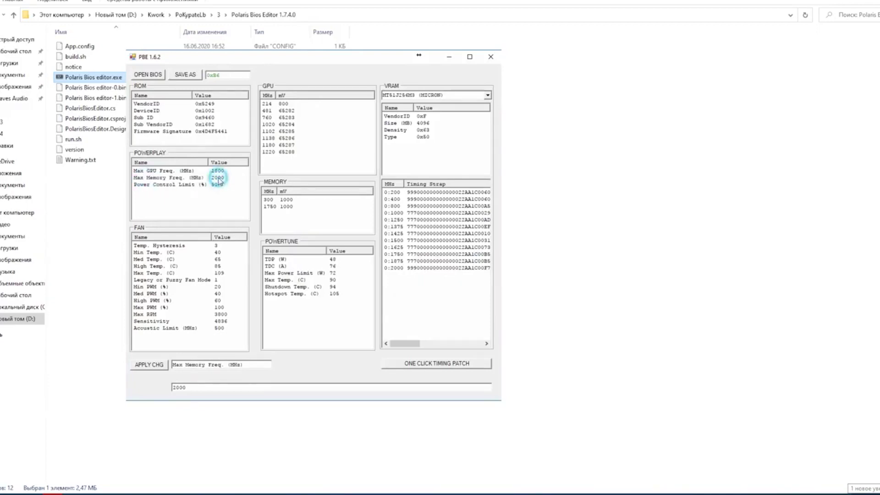
{"action": "left_click", "coordinate": [180, 179]}
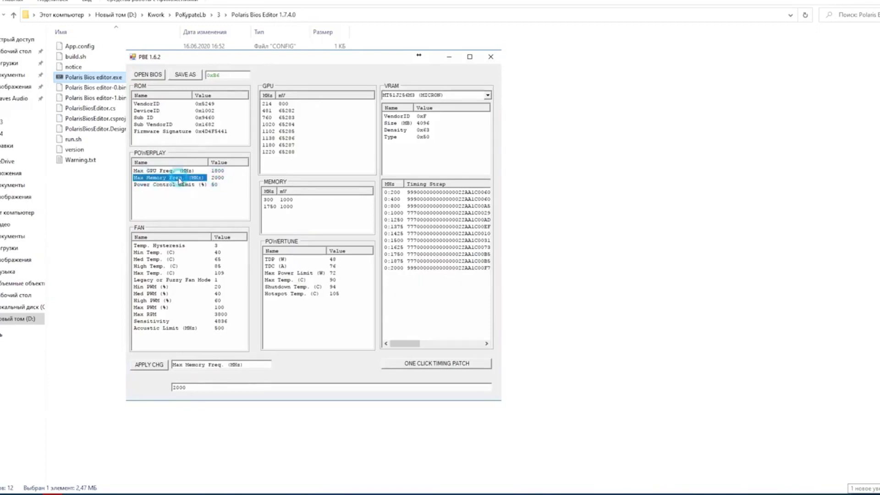
{"action": "double_click", "coordinate": [195, 386]}
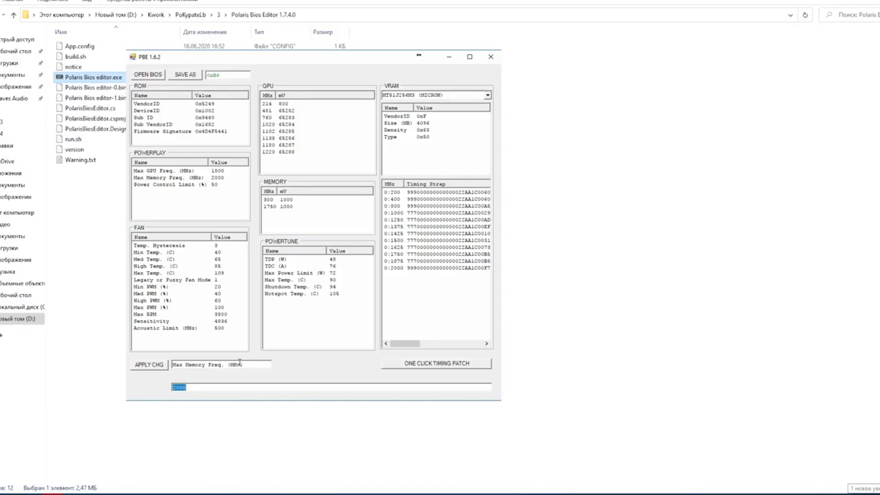
{"action": "type", "text": "2"}
{"action": "left_click", "coordinate": [159, 366]}
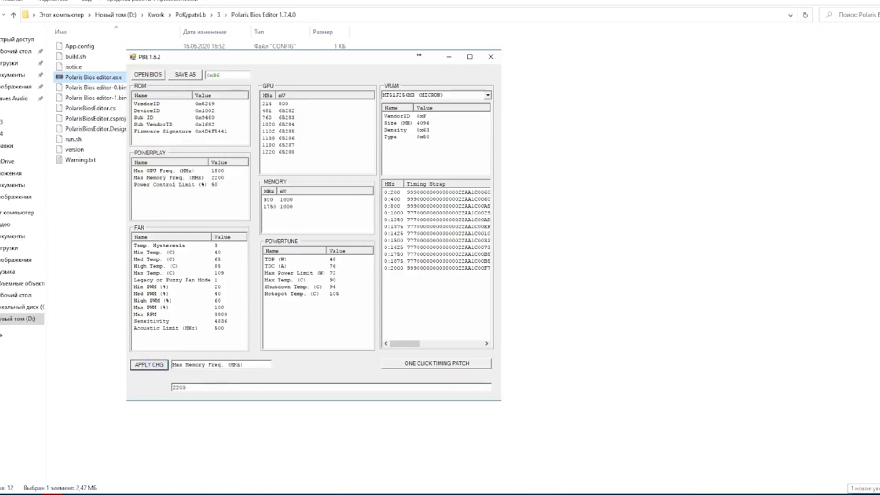
{"action": "left_click", "coordinate": [434, 291]}
- Load the 0:1500 entry from the VRAM Timing Strap list into the edit fields
{"action": "left_click", "coordinate": [168, 321]}
{"action": "left_click", "coordinate": [284, 318]}
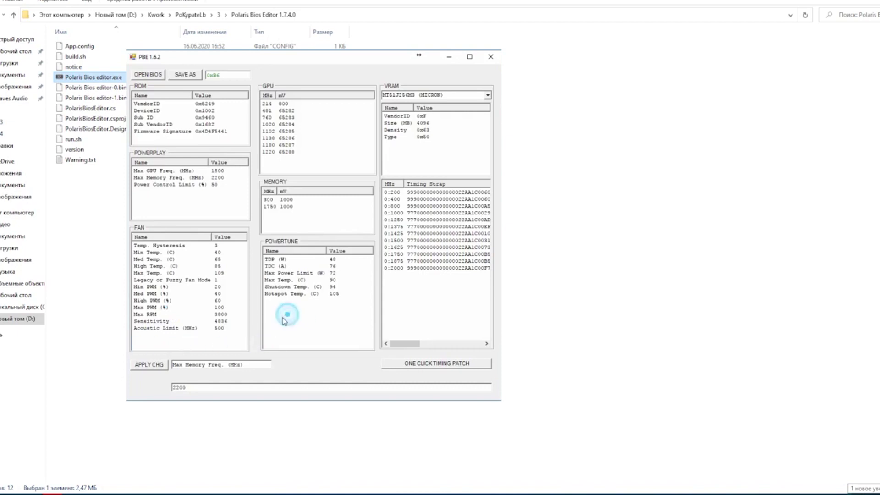
{"action": "left_click", "coordinate": [368, 319]}
{"action": "left_click_drag", "start_coordinate": [279, 316], "coordinate": [369, 313]}
{"action": "left_click", "coordinate": [424, 284]}
{"action": "left_click", "coordinate": [400, 241]}
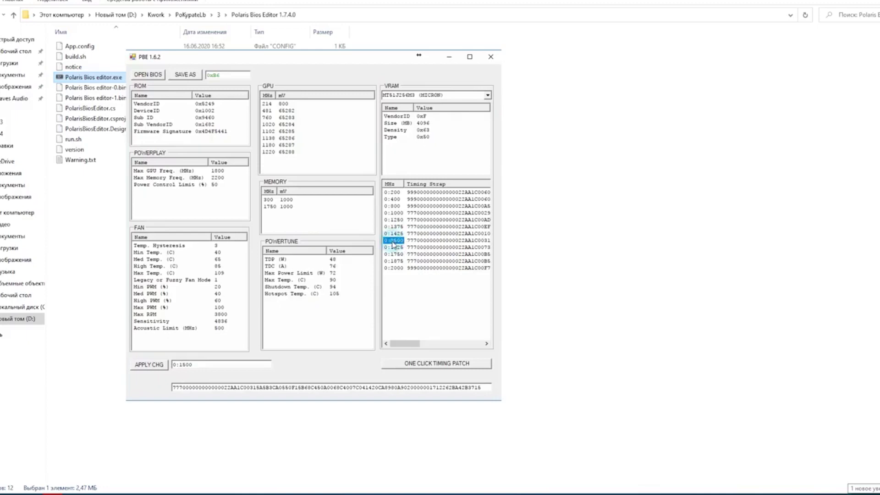
- Copy the 0:1500 timing strap and apply it to the 0:1625 and 0:1750 entries
{"action": "left_click", "coordinate": [218, 386]}
{"action": "double_click", "coordinate": [216, 388]}
{"action": "key", "text": "ctrl+c"}
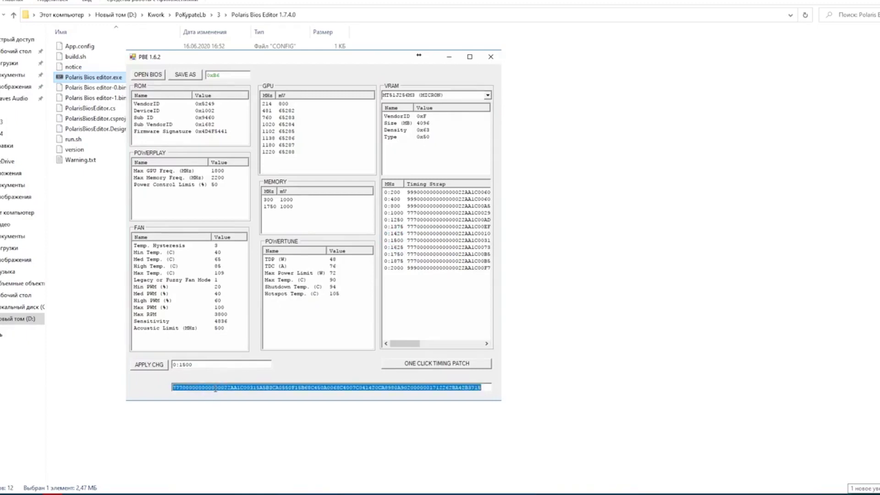
{"action": "left_click", "coordinate": [395, 247]}
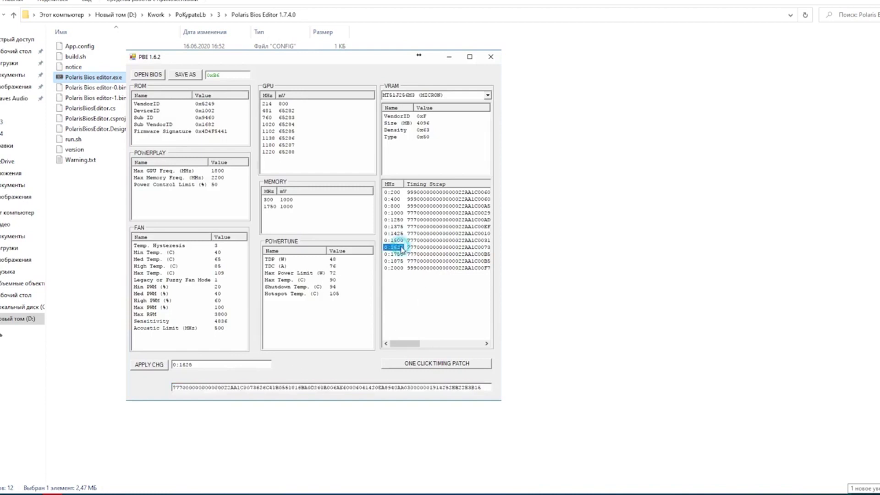
{"action": "double_click", "coordinate": [267, 390]}
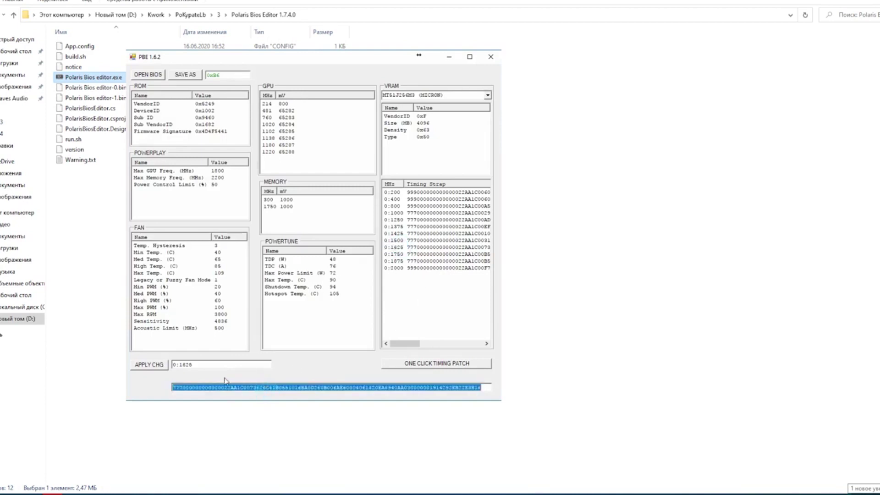
{"action": "key", "text": "ctrl+v"}
{"action": "left_click", "coordinate": [154, 367]}
{"action": "left_click", "coordinate": [395, 254]}
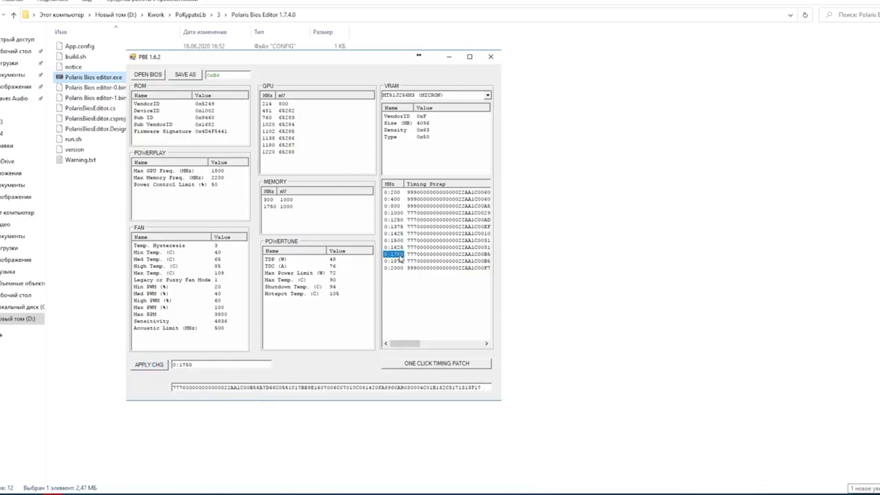
{"action": "double_click", "coordinate": [264, 387]}
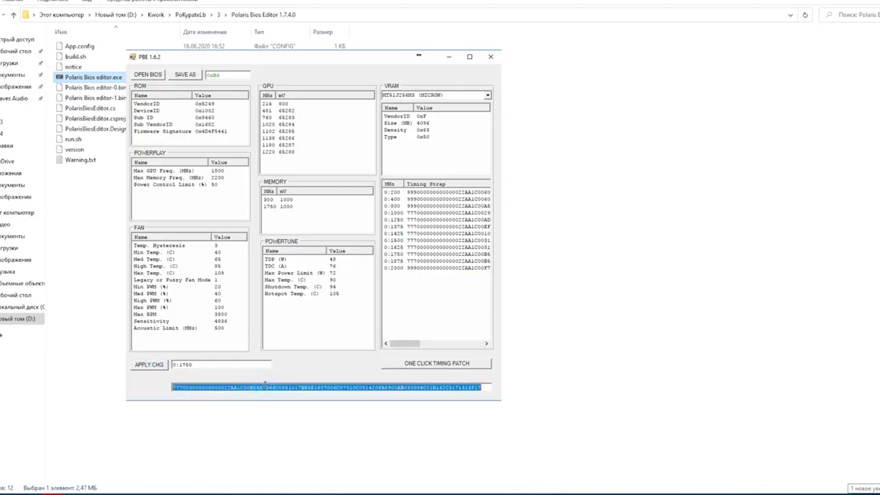
{"action": "key", "text": "ctrl+v"}
{"action": "left_click", "coordinate": [148, 367]}
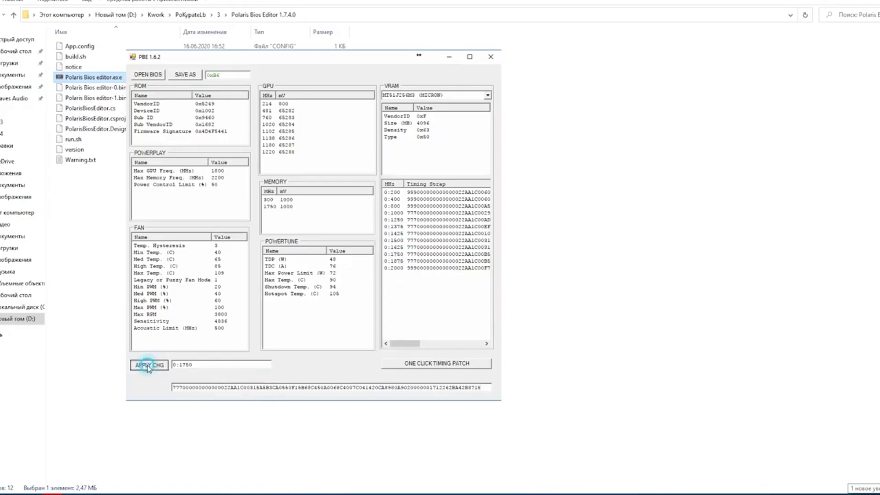
- Paste the 0:1500 strap into the 0:1875 and 0:2000 entries and apply each
{"action": "left_click", "coordinate": [393, 261]}
{"action": "double_click", "coordinate": [305, 387]}
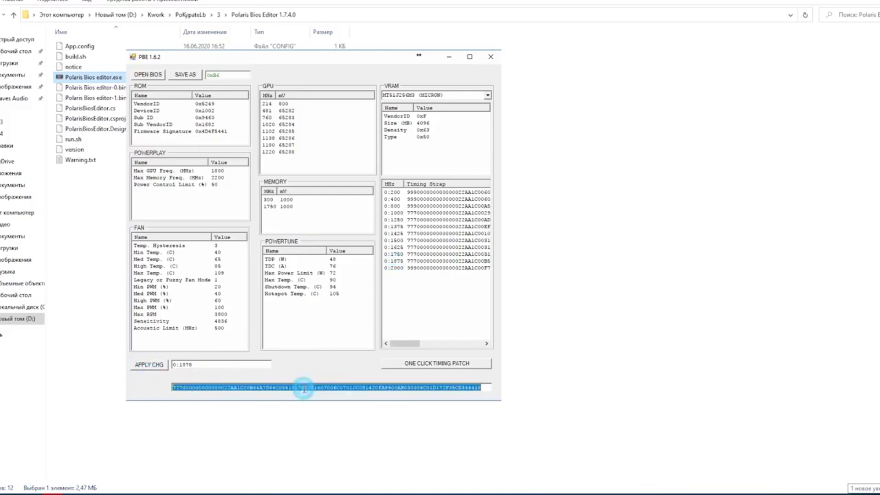
{"action": "key", "text": "ctrl+v"}
{"action": "left_click", "coordinate": [149, 365]}
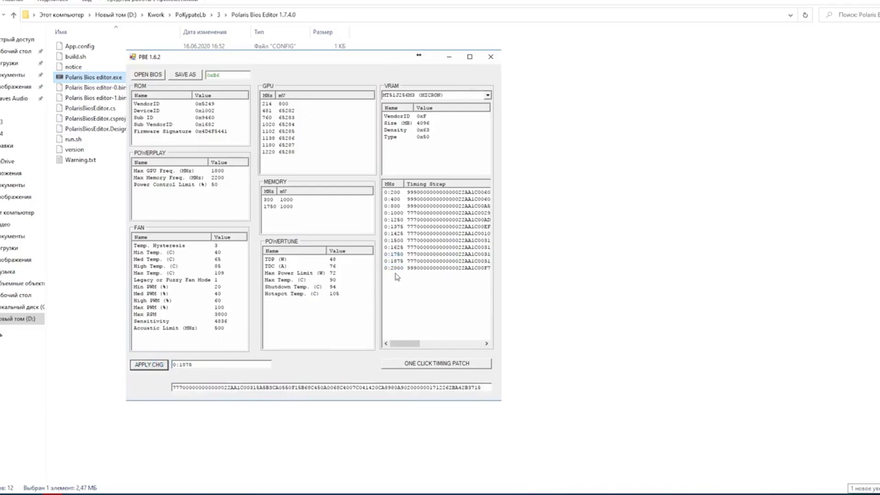
{"action": "left_click", "coordinate": [393, 268]}
{"action": "double_click", "coordinate": [327, 387]}
{"action": "key", "text": "ctrl+v"}
{"action": "left_click", "coordinate": [149, 364]}
- Open the Save As dialog for the modified BIOS .rom, then dismiss it with Esc
{"action": "left_click", "coordinate": [185, 74]}
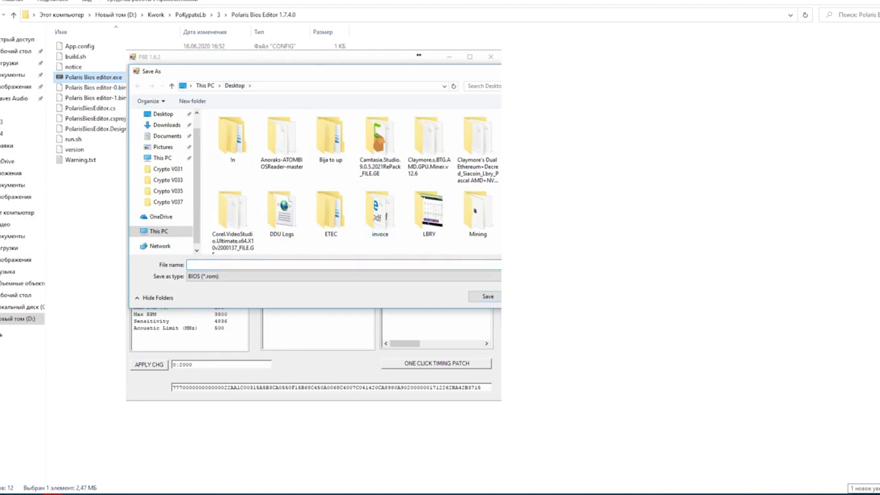
{"action": "key", "text": "Escape"}
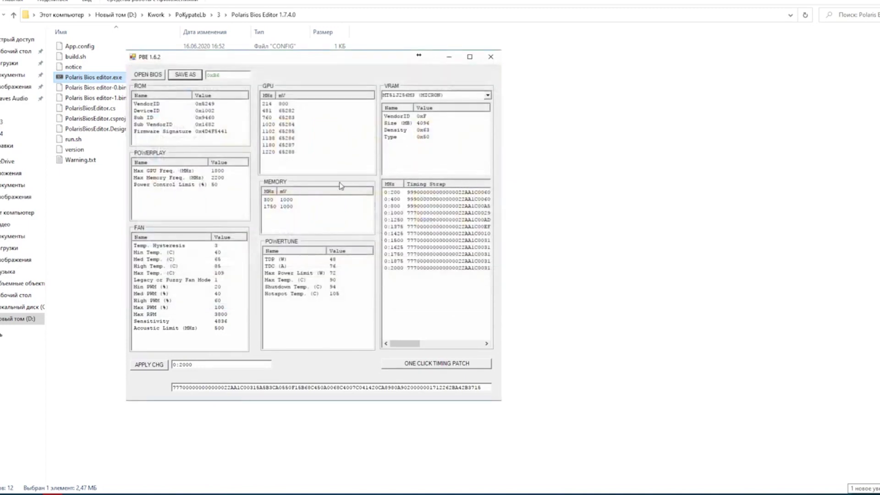
- Load the 1220 MHz GPU state row into the editor's edit fields
{"action": "left_click", "coordinate": [297, 165]}
{"action": "left_click", "coordinate": [267, 153]}
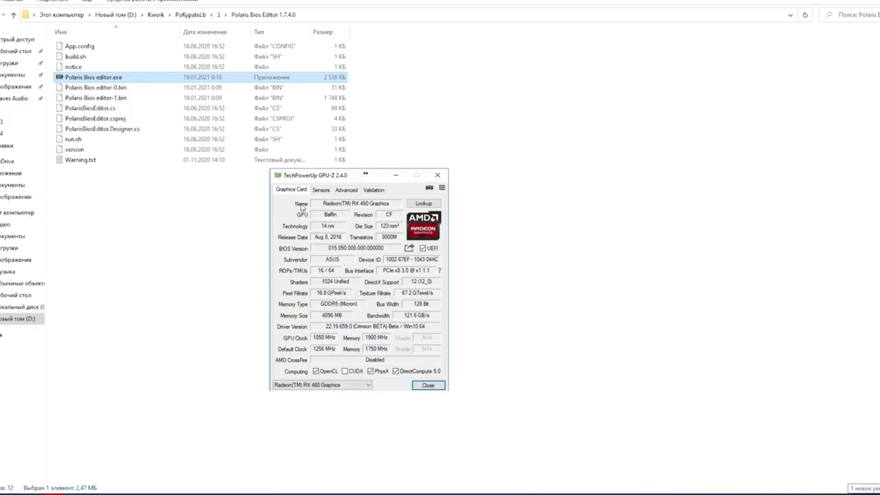
- Check GPU-Z's live sensors: 1050 MHz core, 1900 MHz memory and about 0.95 V VDDC
{"action": "left_click", "coordinate": [353, 385]}
{"action": "left_click", "coordinate": [327, 192]}
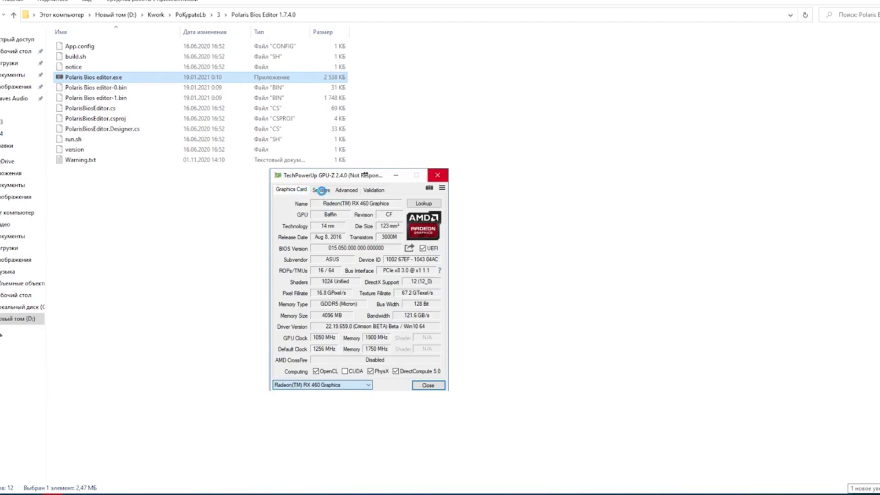
{"action": "left_click", "coordinate": [321, 190]}
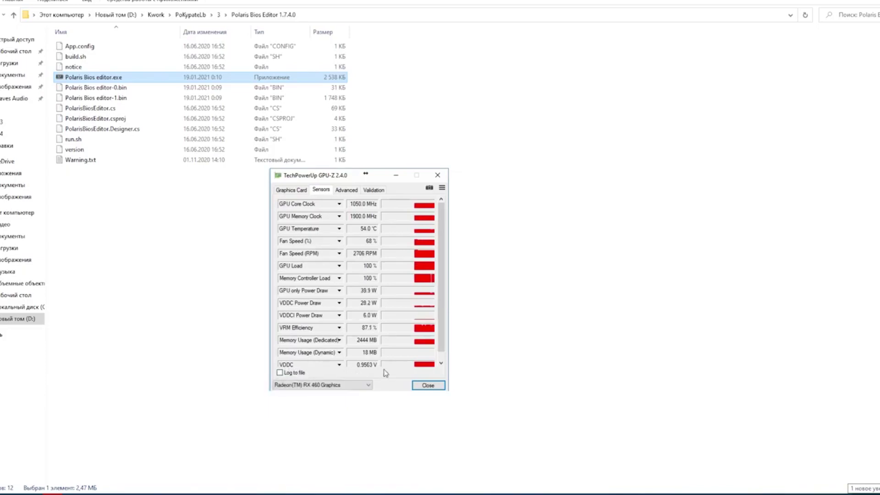
{"action": "scroll", "coordinate": [439, 369], "scroll_direction": "down", "scroll_amount": 1}
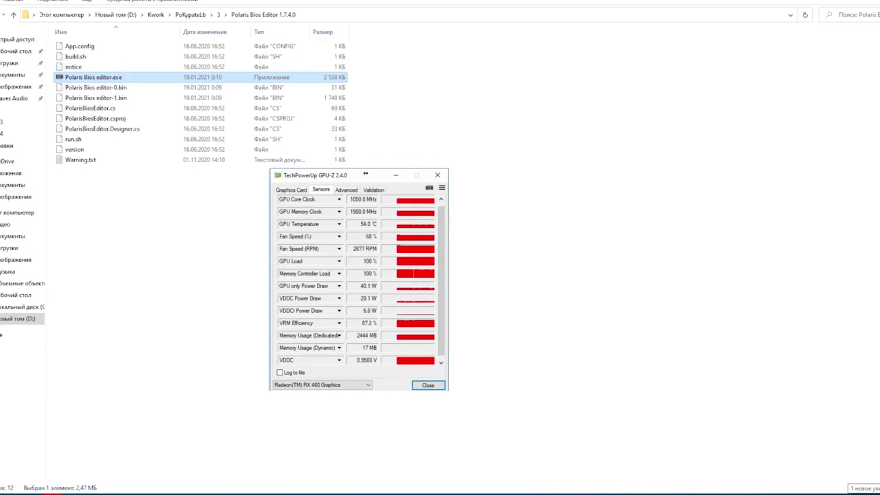
{"action": "left_click", "coordinate": [273, 152]}
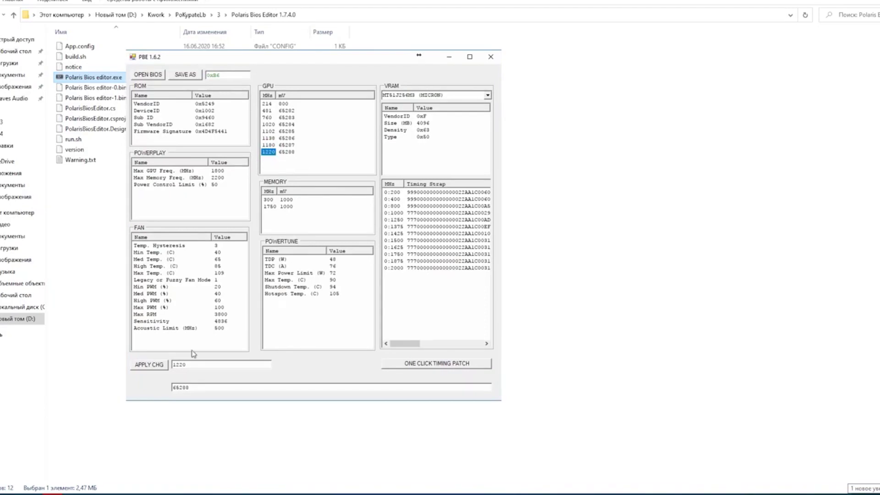
- Overwrite the 1220 MHz top GPU state's clock and replace its 65288 voltage with 950 mV
{"action": "double_click", "coordinate": [200, 364]}
{"action": "double_click", "coordinate": [189, 364]}
{"action": "type", "text": "118"}
{"action": "type", "text": "0"}
{"action": "left_click", "coordinate": [220, 388]}
{"action": "left_click_drag", "start_coordinate": [209, 389], "coordinate": [157, 396]}
{"action": "type", "text": "950"}
{"action": "left_click", "coordinate": [143, 369]}
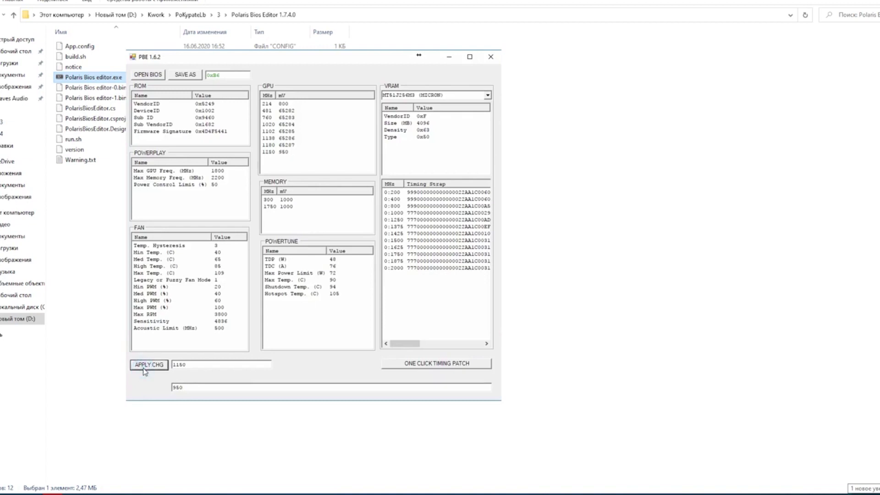
- Change the 1180 MHz GPU state to 1100 MHz at 950 mV
{"action": "left_click", "coordinate": [269, 145]}
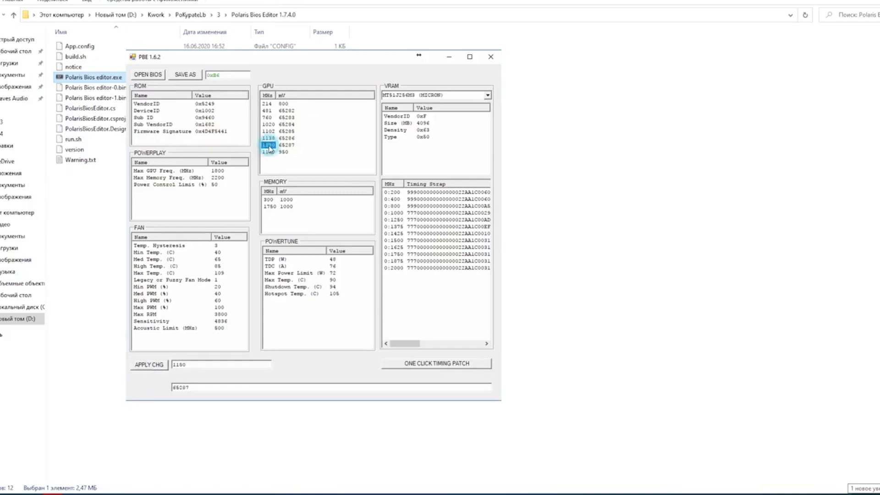
{"action": "double_click", "coordinate": [200, 366]}
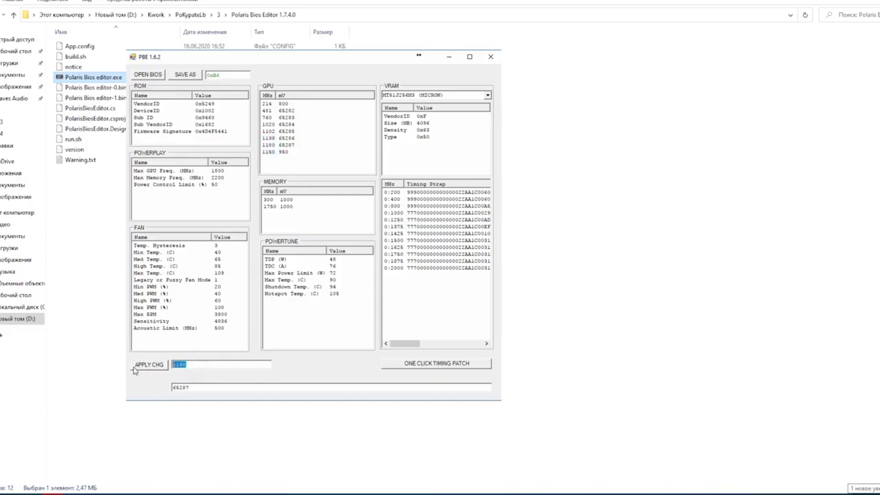
{"action": "type", "text": "10"}
{"action": "key", "text": "BackSpace"}
{"action": "type", "text": "100"}
{"action": "double_click", "coordinate": [202, 387]}
{"action": "type", "text": "9500"}
{"action": "key", "text": "BackSpace"}
{"action": "left_click", "coordinate": [135, 365]}
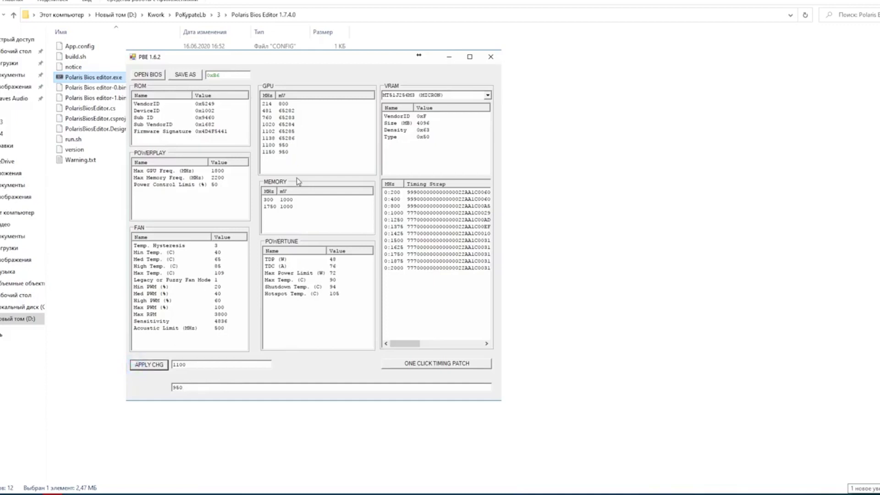
- Change the 1138 MHz GPU state to 1090 MHz at 950 mV
{"action": "left_click", "coordinate": [268, 138]}
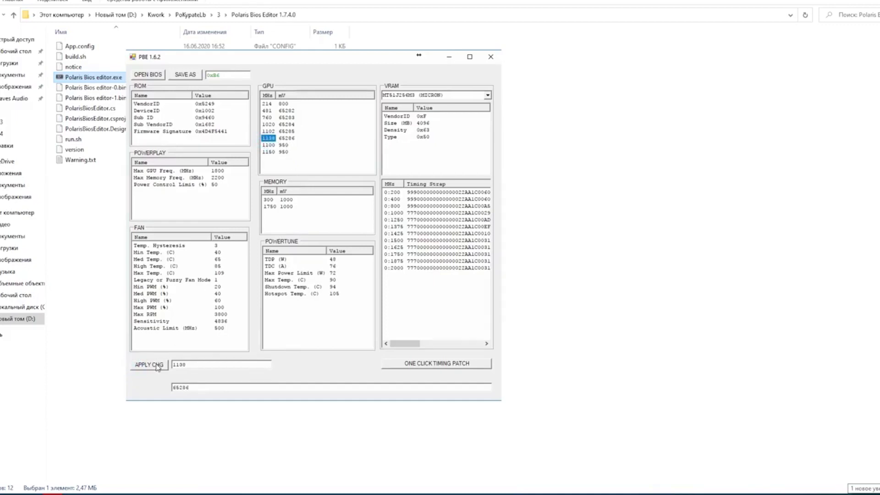
{"action": "double_click", "coordinate": [189, 363]}
{"action": "type", "text": "1090"}
{"action": "left_click", "coordinate": [213, 387]}
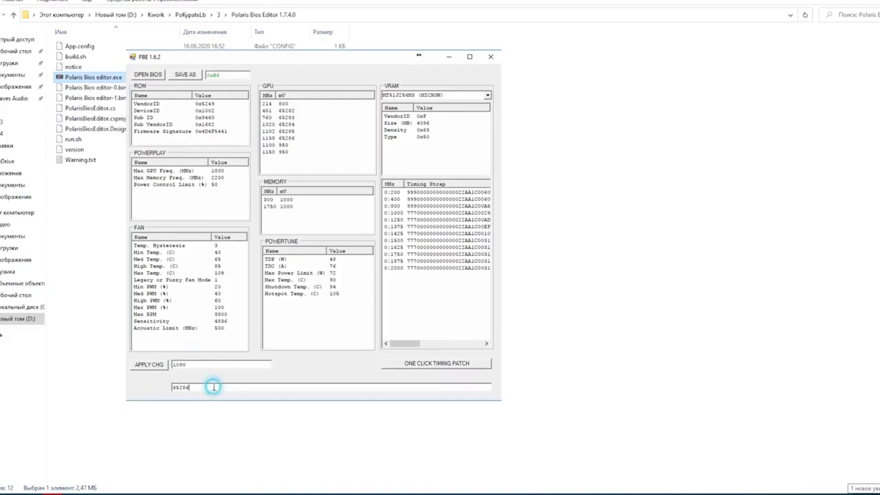
{"action": "double_click", "coordinate": [214, 387]}
{"action": "type", "text": "950"}
{"action": "left_click", "coordinate": [149, 365]}
- Set the next GPU state (voltage 65285) to 1080 MHz at 900 mV
{"action": "left_click", "coordinate": [268, 131]}
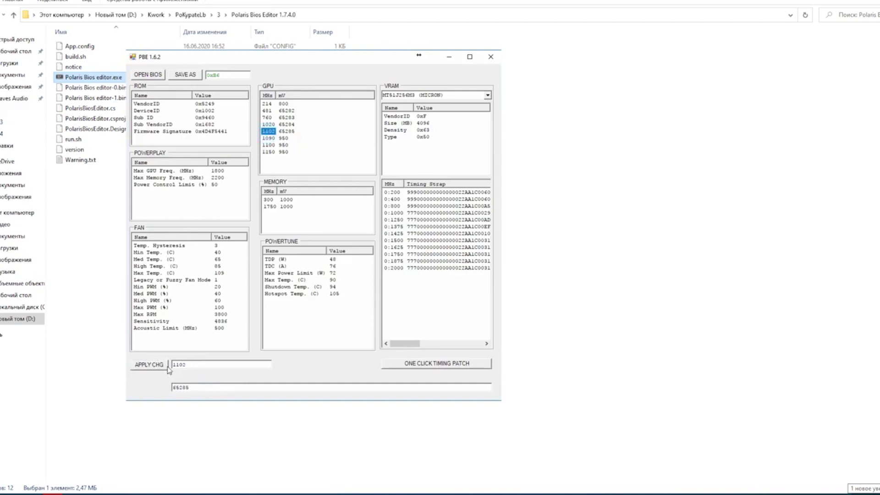
{"action": "double_click", "coordinate": [192, 364]}
{"action": "type", "text": "1090"}
{"action": "double_click", "coordinate": [186, 388]}
{"action": "double_click", "coordinate": [191, 364]}
{"action": "double_click", "coordinate": [192, 388]}
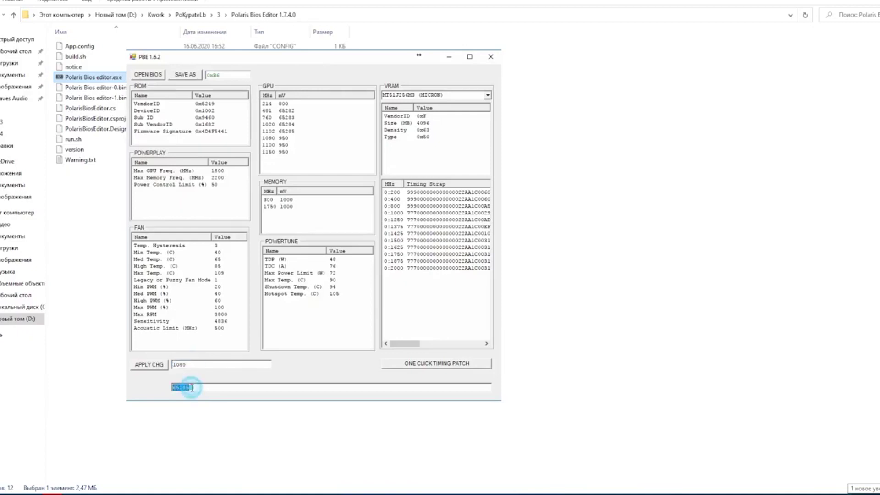
{"action": "type", "text": "900"}
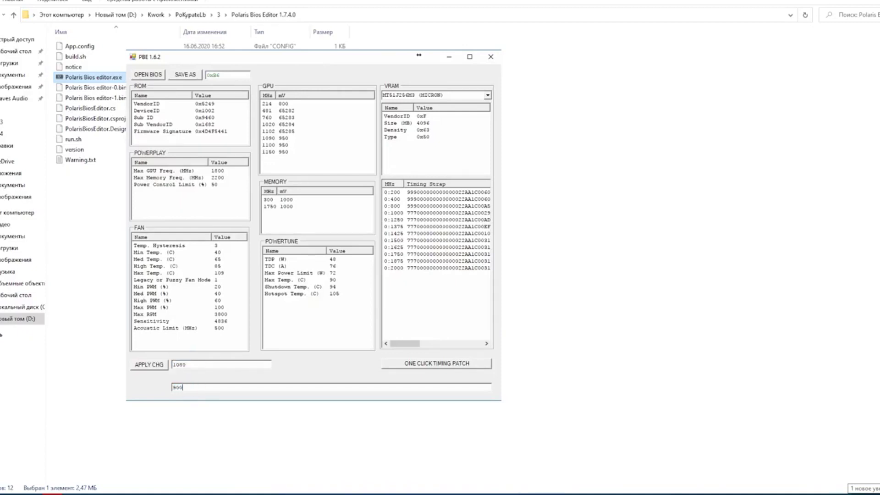
{"action": "left_click", "coordinate": [153, 368]}
- Change the 1020 MHz GPU state to 1050 MHz at 900 mV
{"action": "left_click", "coordinate": [277, 133]}
{"action": "left_click", "coordinate": [266, 125]}
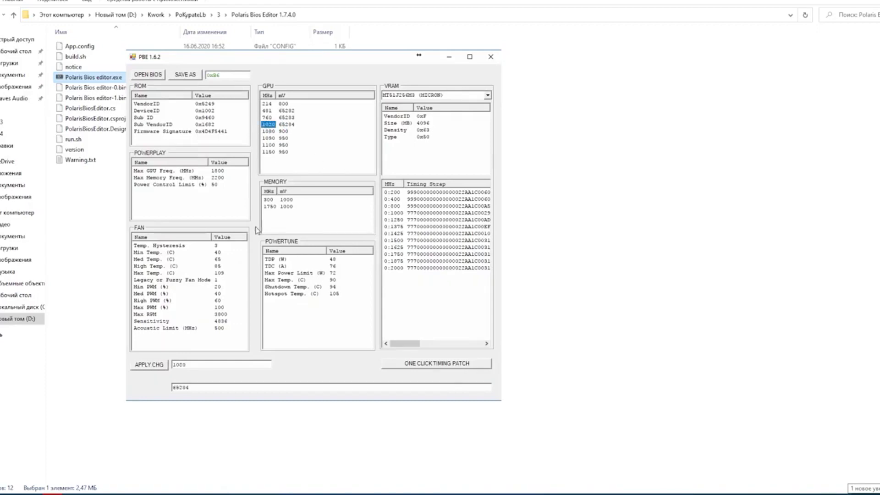
{"action": "double_click", "coordinate": [197, 364]}
{"action": "type", "text": "1050"}
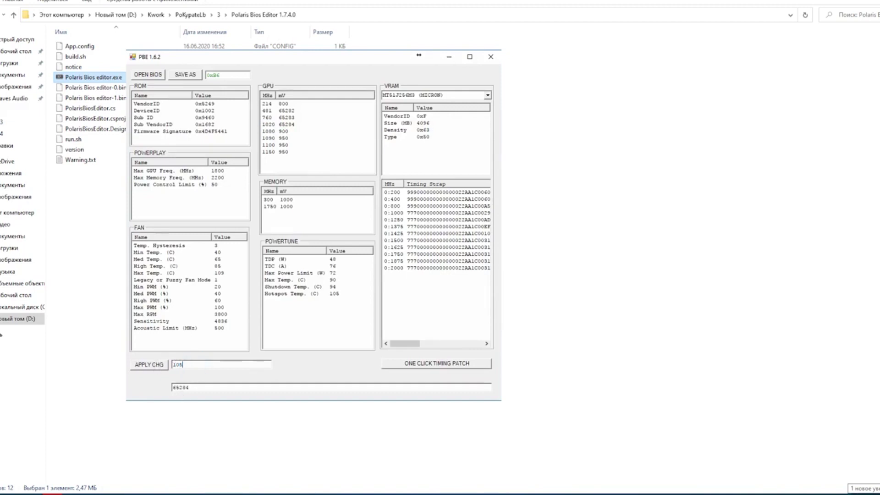
{"action": "left_click", "coordinate": [198, 385]}
{"action": "double_click", "coordinate": [198, 385]}
{"action": "type", "text": "900"}
{"action": "left_click", "coordinate": [148, 366]}
{"action": "left_click", "coordinate": [310, 224]}
{"action": "left_click", "coordinate": [314, 227]}
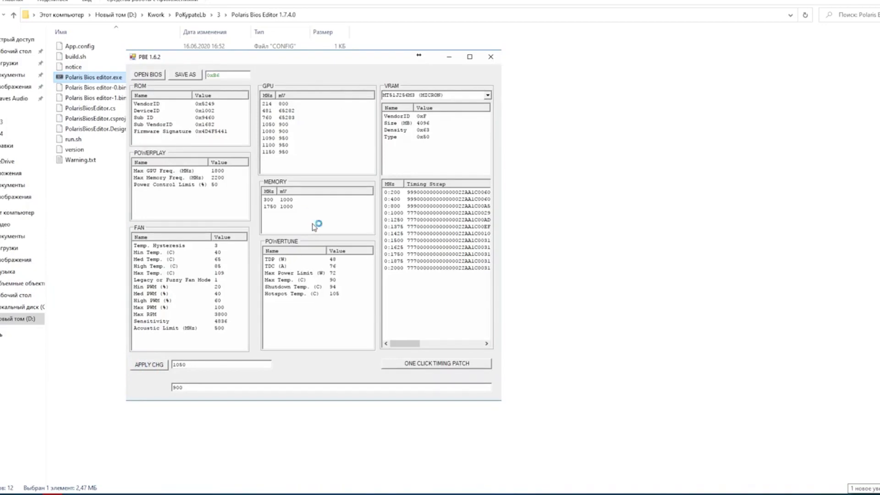
{"action": "left_click", "coordinate": [376, 227]}
- Switch the Timing Strap selection from 0:1625 to 0:1500 and select its strap string
{"action": "left_click", "coordinate": [431, 307]}
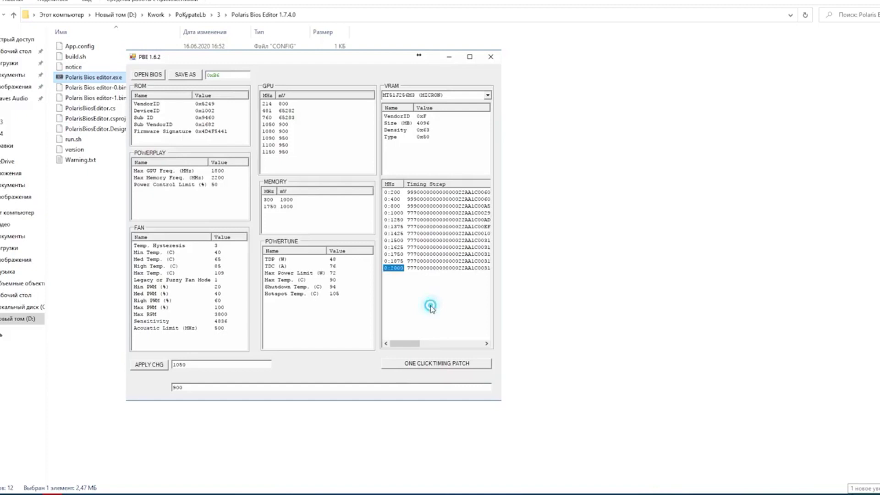
{"action": "left_click", "coordinate": [410, 248]}
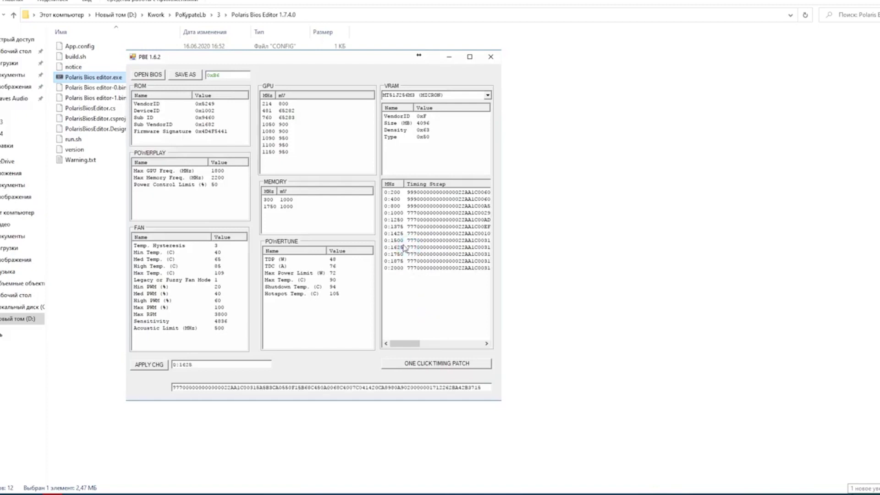
{"action": "left_click", "coordinate": [416, 240]}
{"action": "double_click", "coordinate": [315, 387]}
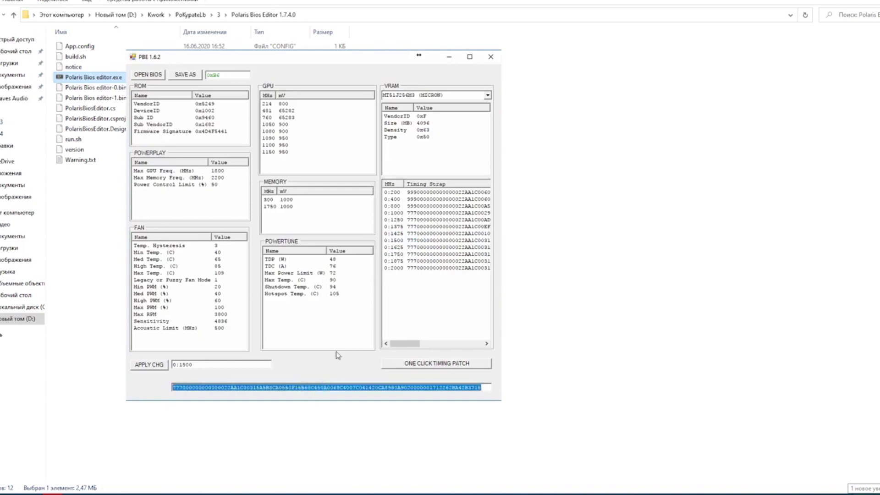
{"action": "left_click", "coordinate": [468, 386]}
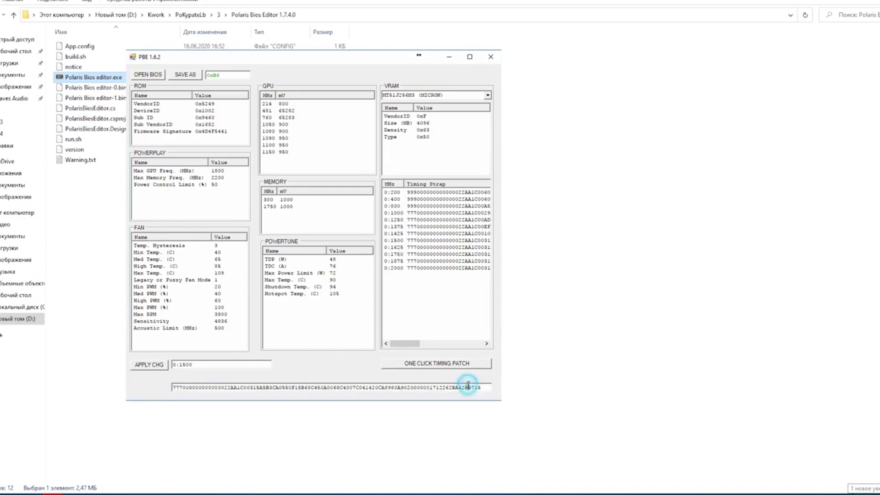
{"action": "left_click", "coordinate": [416, 387]}
{"action": "double_click", "coordinate": [416, 387]}
{"action": "left_click", "coordinate": [414, 388]}
{"action": "left_click", "coordinate": [488, 98]}
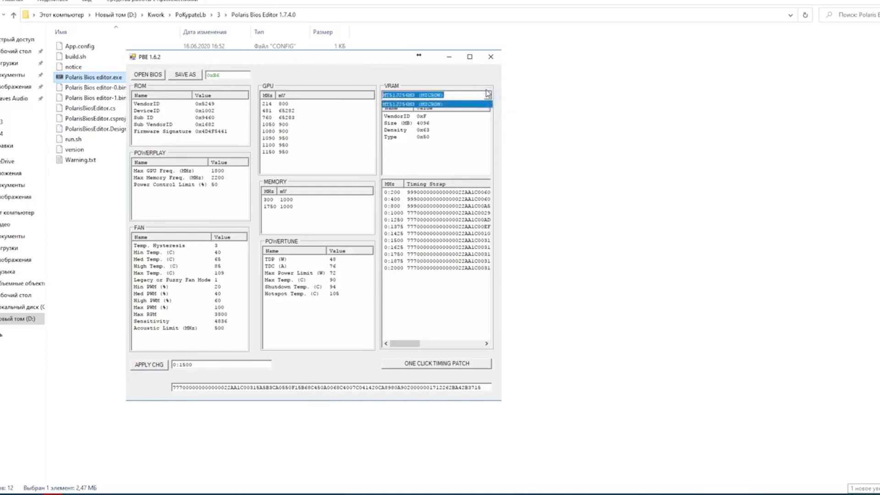
{"action": "left_click", "coordinate": [486, 104]}
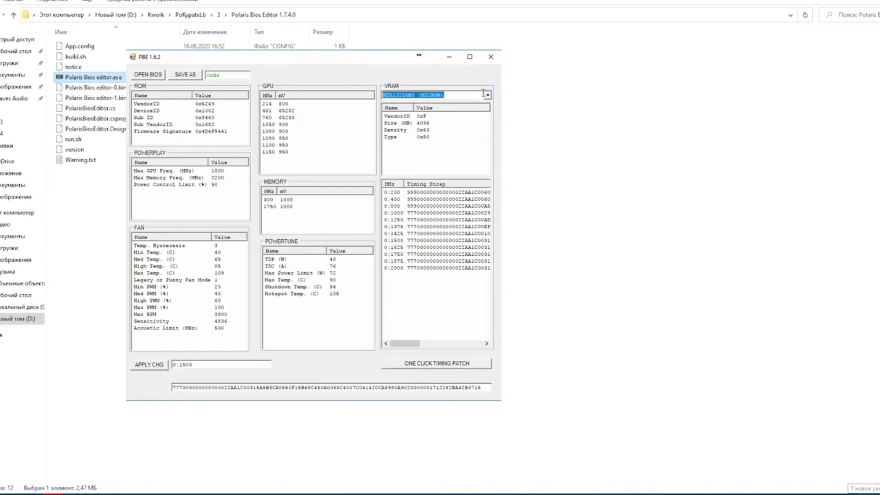
{"action": "left_click", "coordinate": [488, 97]}
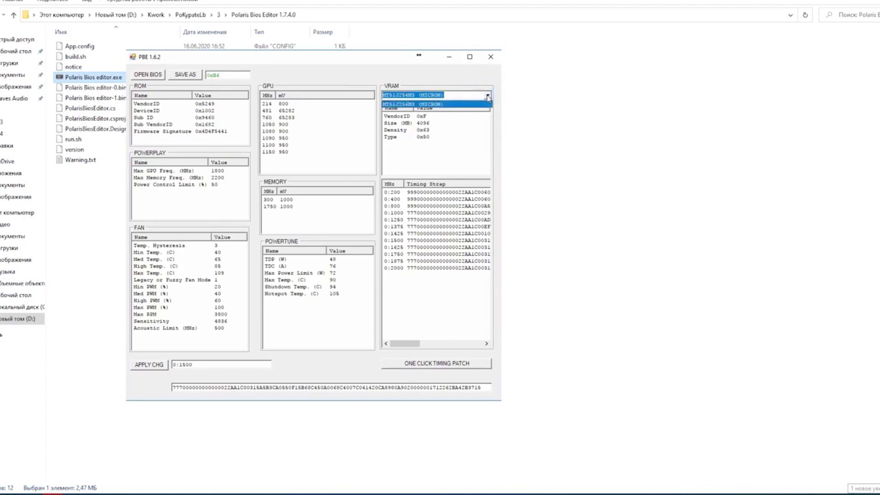
{"action": "left_click", "coordinate": [487, 97]}
{"action": "left_click", "coordinate": [488, 97]}
{"action": "left_click", "coordinate": [399, 103]}
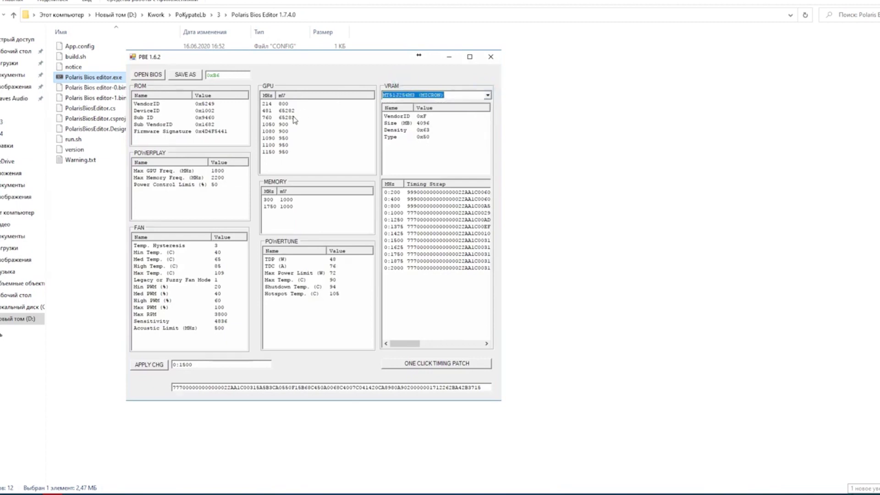
{"action": "left_click", "coordinate": [487, 95]}
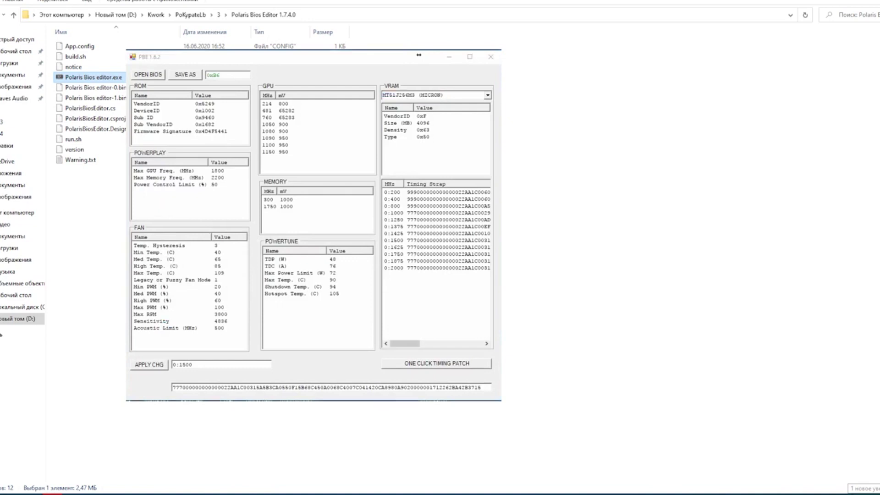
- Launch GPU-Z and switch its card selector from the GTX 1050 Ti to Radeon RX 460 Graphics
{"action": "left_click", "coordinate": [393, 304]}
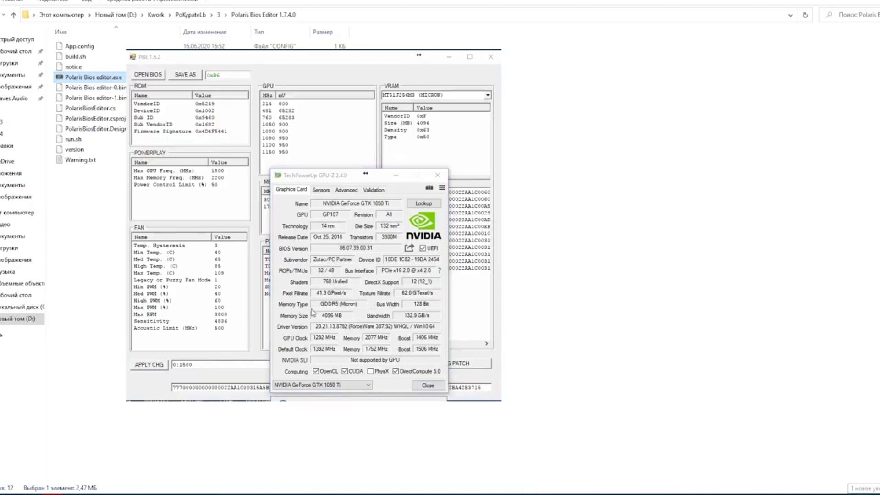
{"action": "mouse_move", "coordinate": [331, 308]}
{"action": "left_click", "coordinate": [366, 388]}
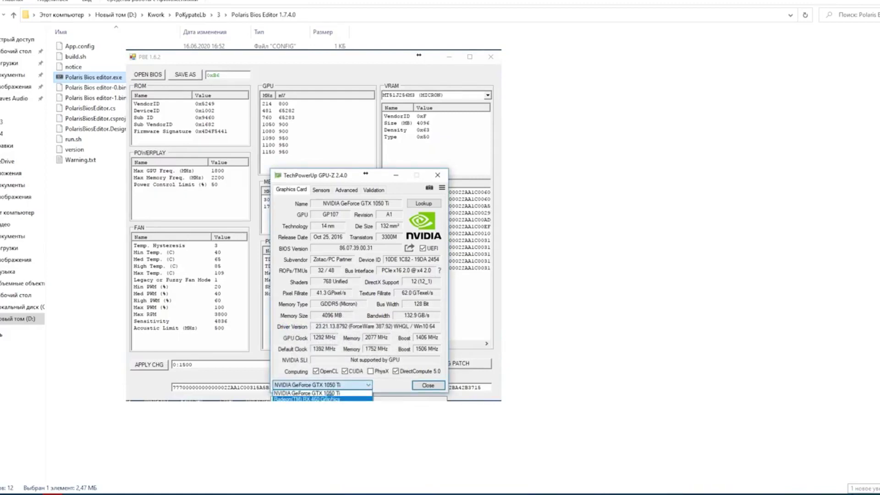
{"action": "left_click", "coordinate": [329, 393]}
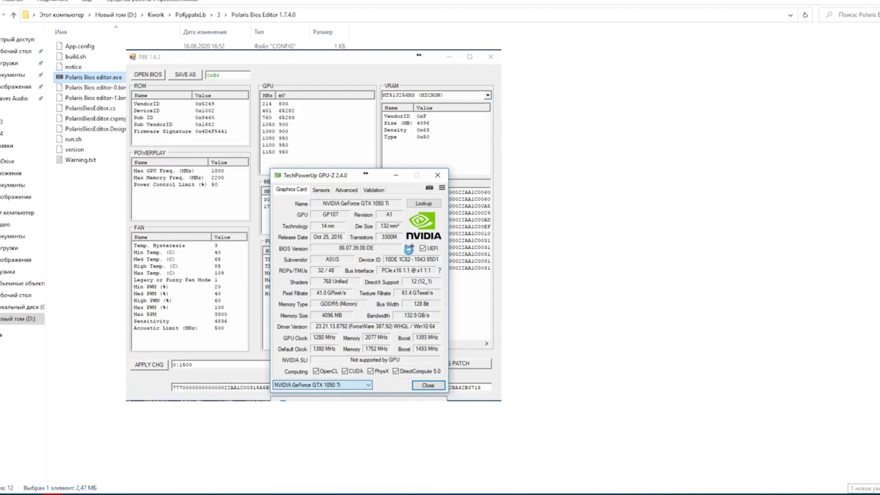
{"action": "key", "text": "Down"}
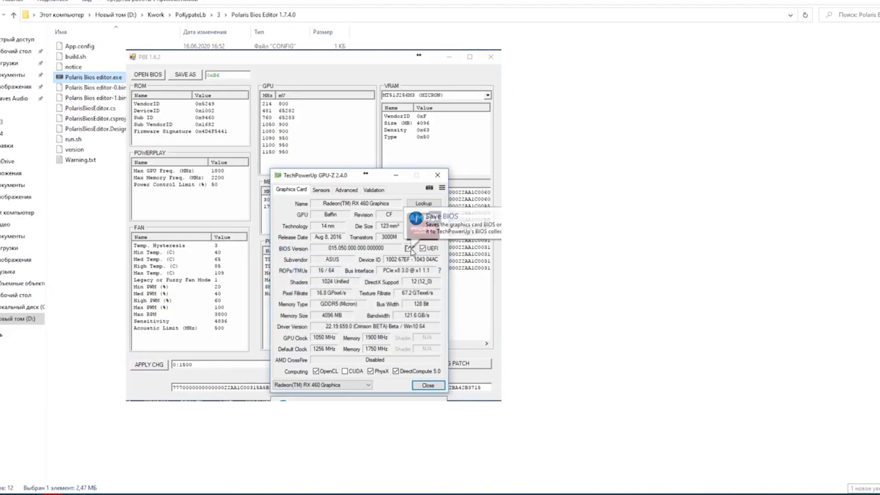
- Save the RX 460 BIOS as MSI_AR_570_OR.rom and dismiss the confirmation
{"action": "left_click", "coordinate": [409, 248]}
{"action": "left_click", "coordinate": [446, 258]}
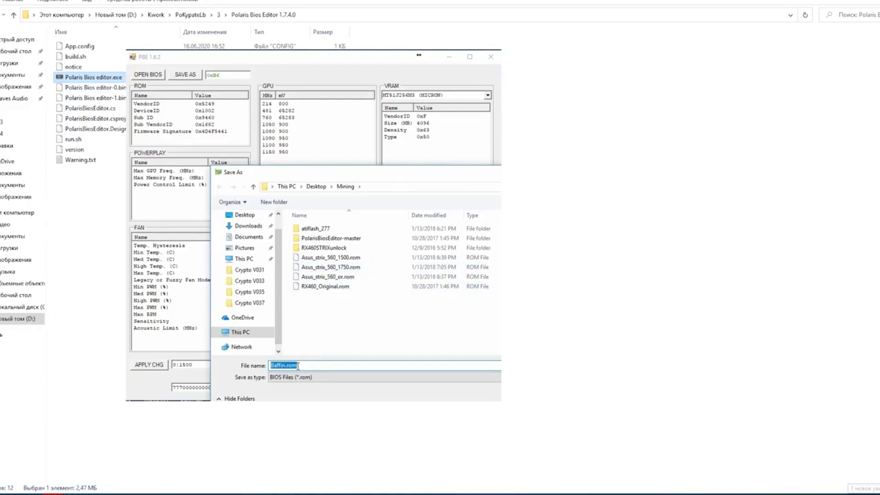
{"action": "type", "text": "MSI_AR_57"}
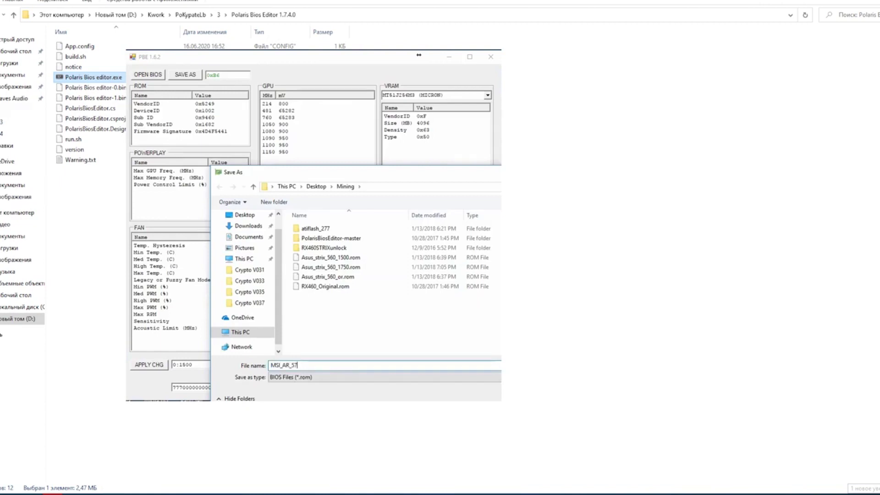
{"action": "type", "text": "0_OR"}
{"action": "key", "text": "Return"}
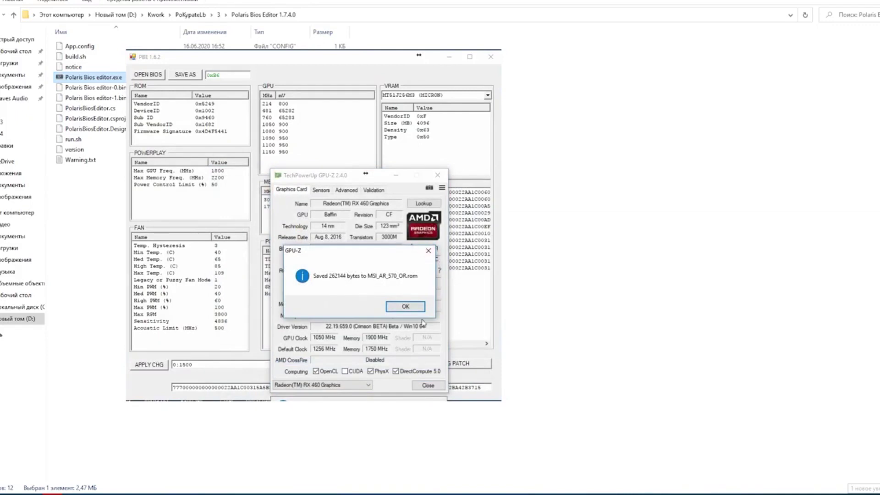
{"action": "left_click", "coordinate": [398, 306]}
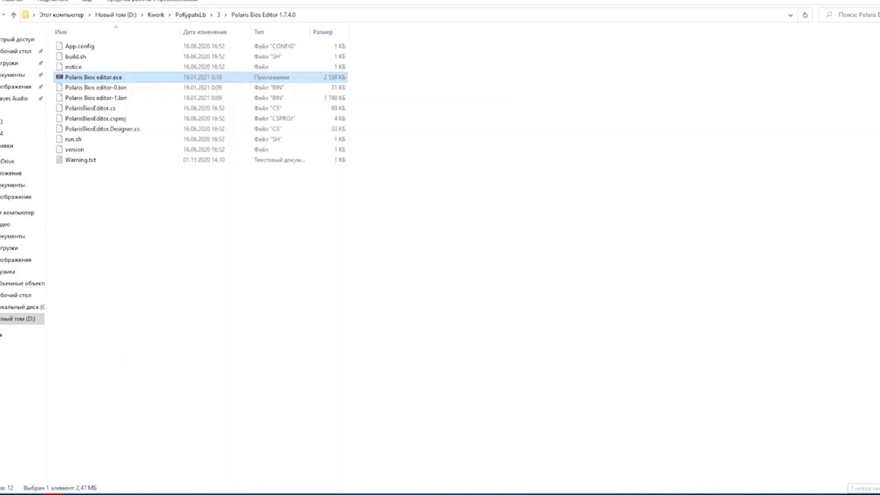